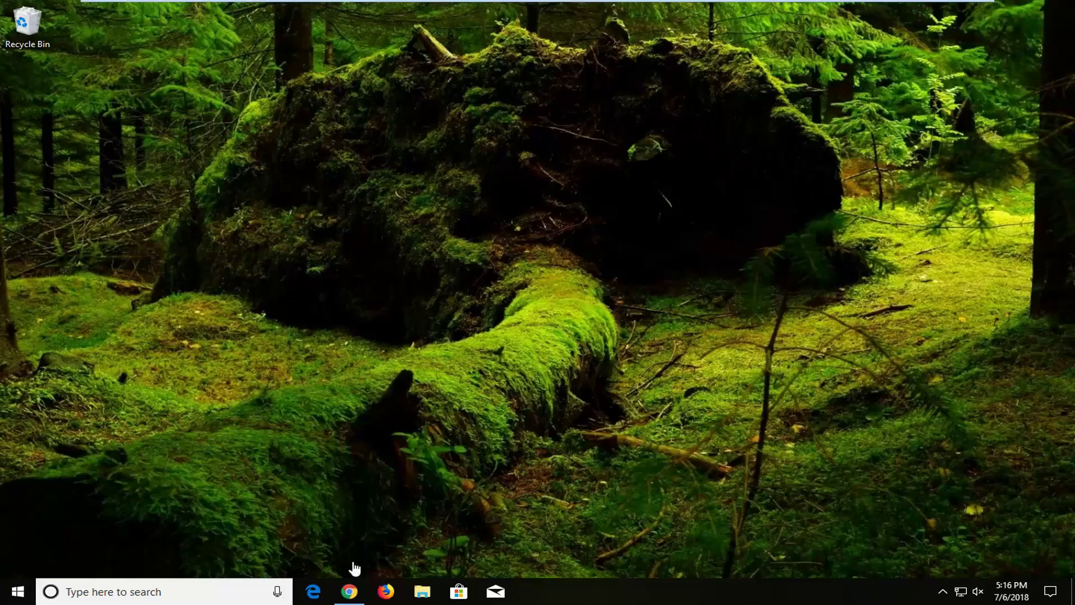
Step: Search Google for "java download" in Chrome
{"action": "left_click", "coordinate": [350, 592]}
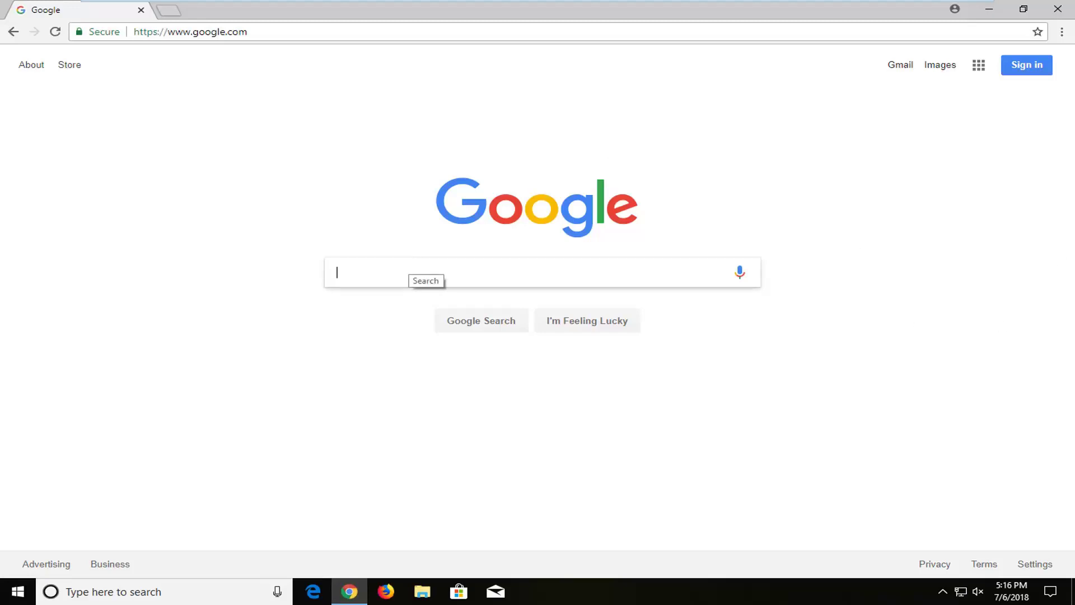
{"action": "type", "text": "java download"}
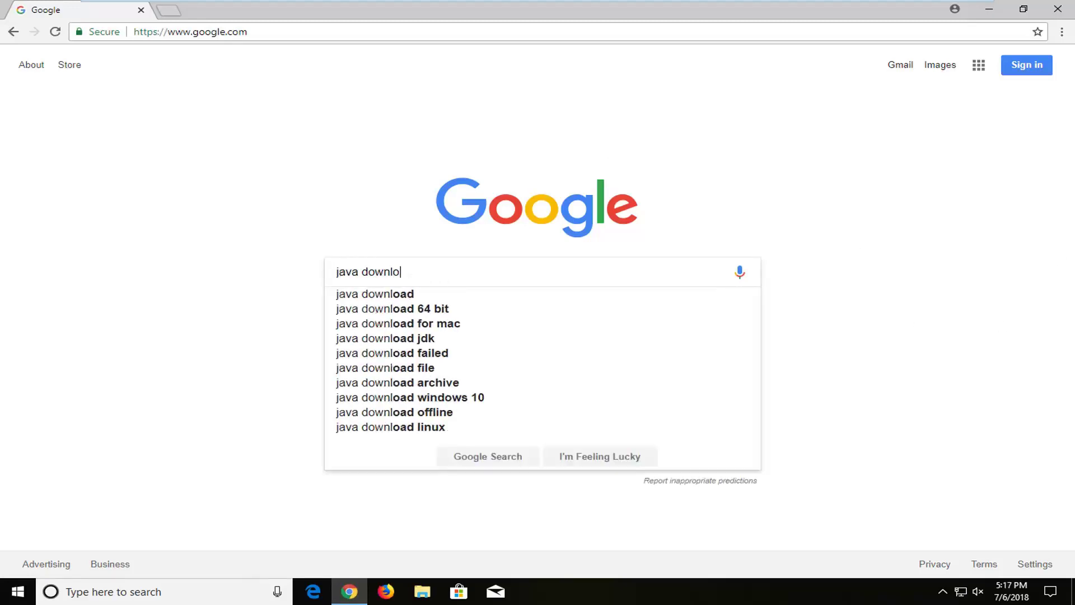
{"action": "key", "text": "Return"}
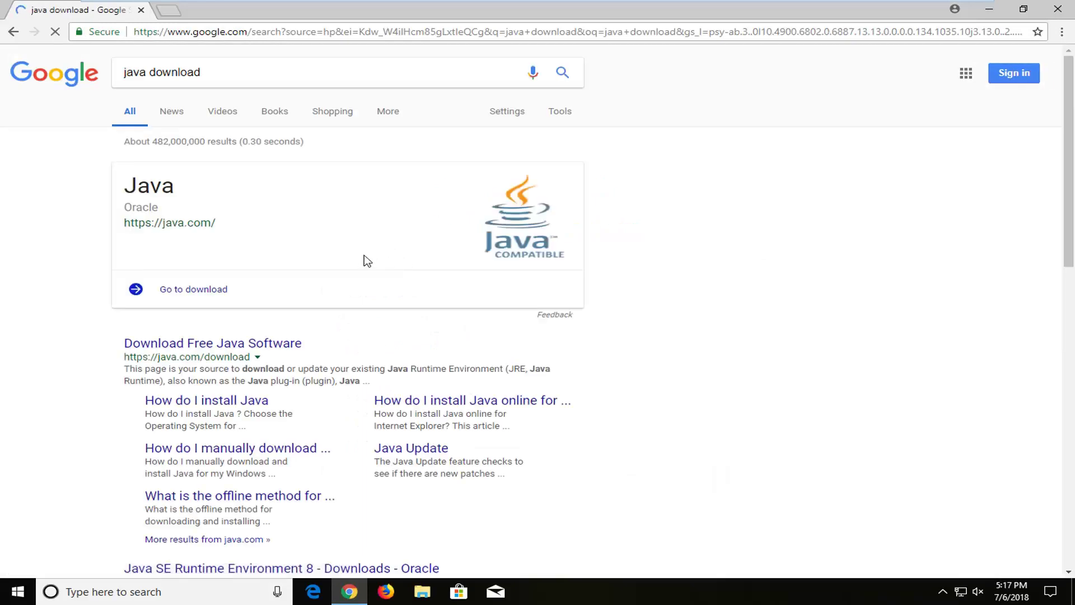
Step: Download JavaSetup8u171.exe from java.com's Free Java Download page, agreeing to the license
{"action": "left_click", "coordinate": [201, 354]}
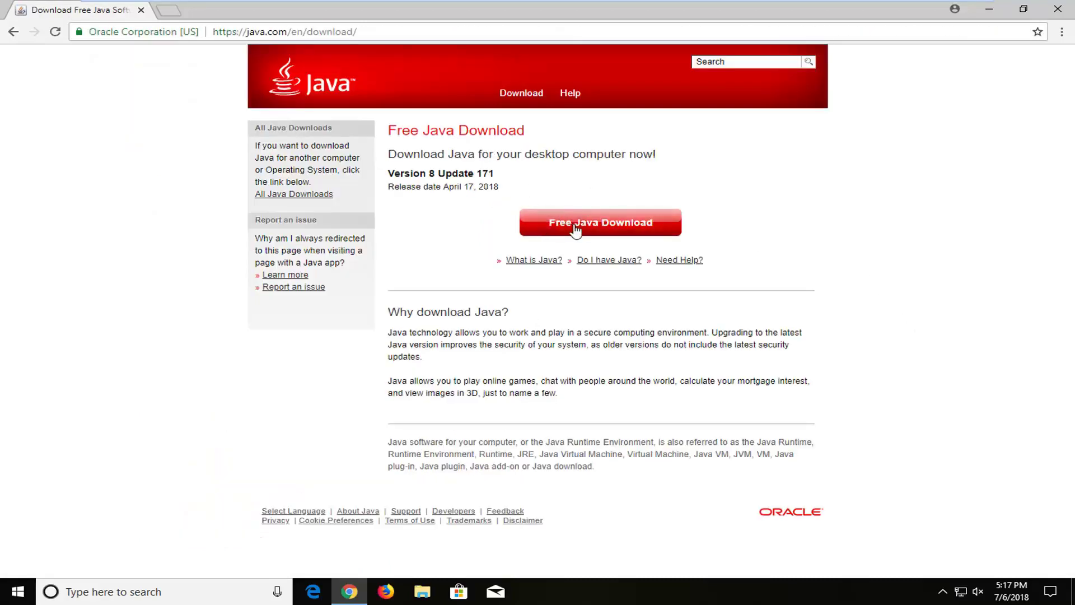
{"action": "left_click", "coordinate": [576, 229]}
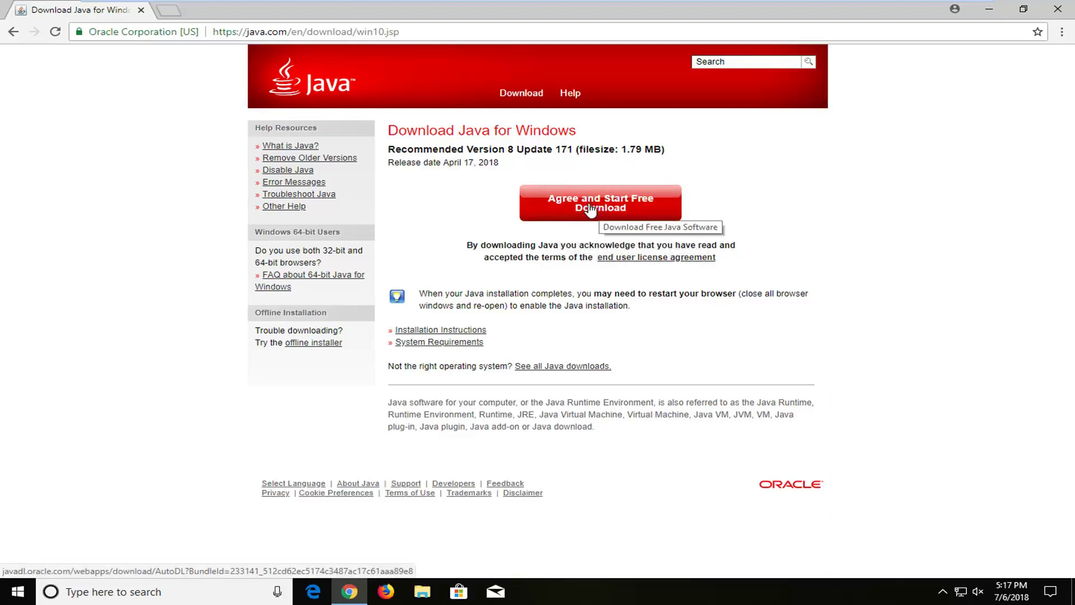
{"action": "left_click", "coordinate": [620, 207]}
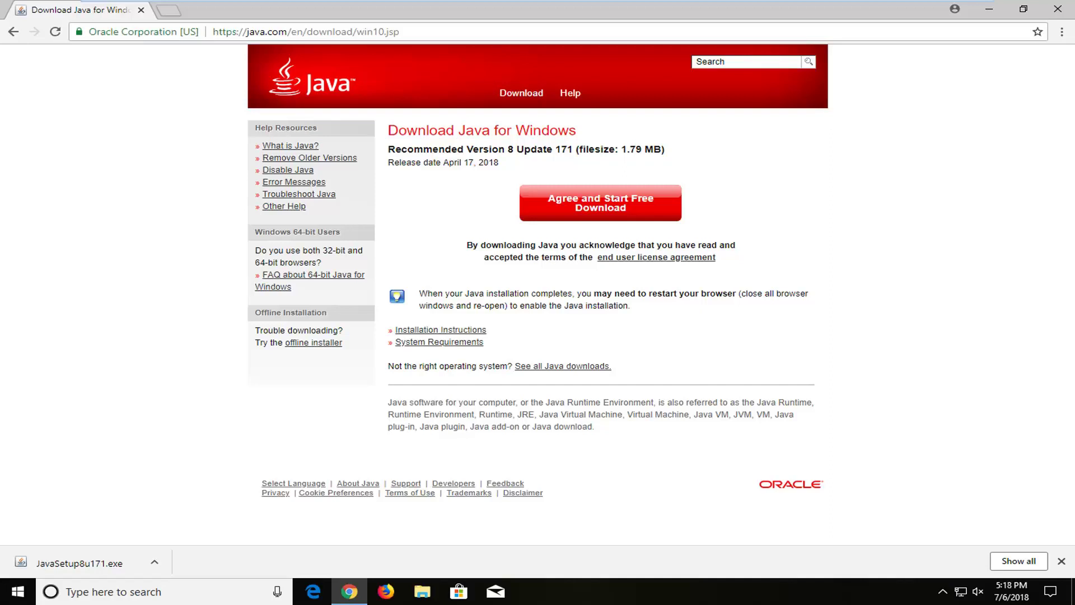
Step: Run JavaSetup8u171.exe from the download bar and minimize Chrome to show its Welcome window
{"action": "left_click", "coordinate": [49, 566]}
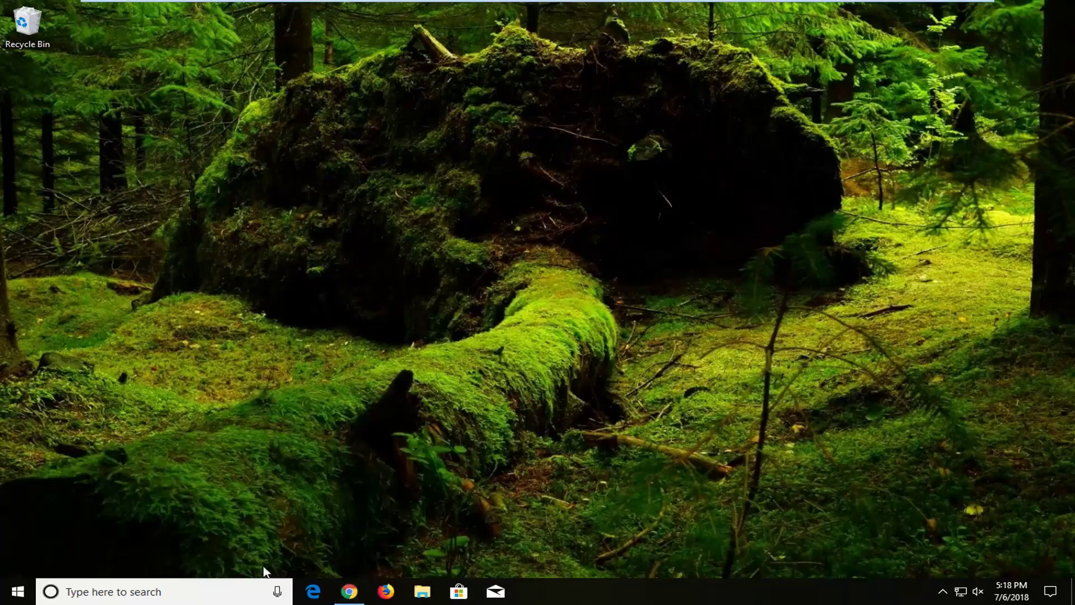
{"action": "left_click", "coordinate": [347, 591]}
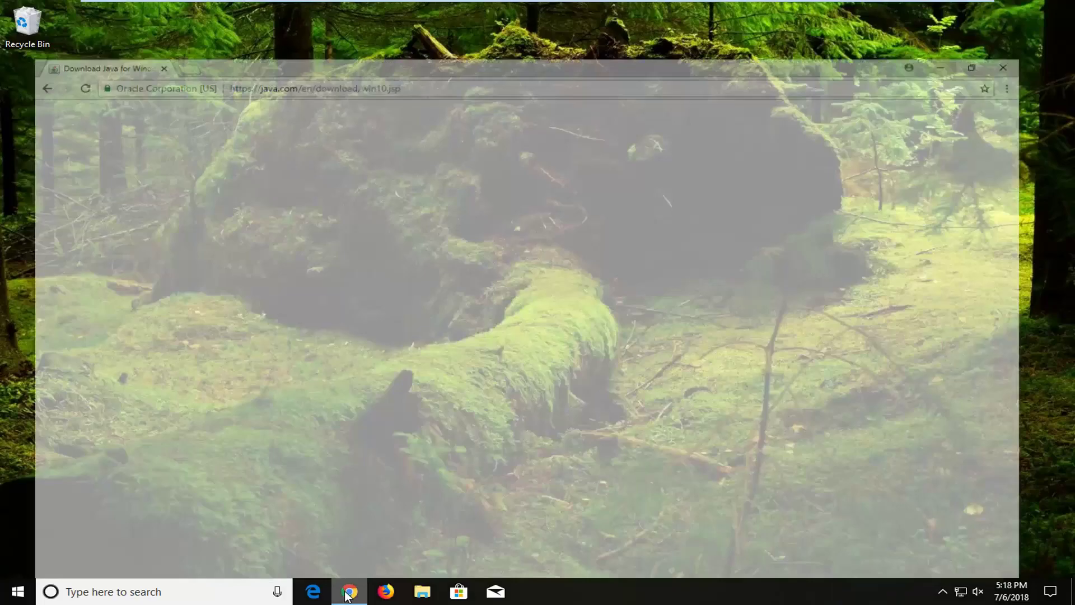
{"action": "left_click", "coordinate": [989, 8]}
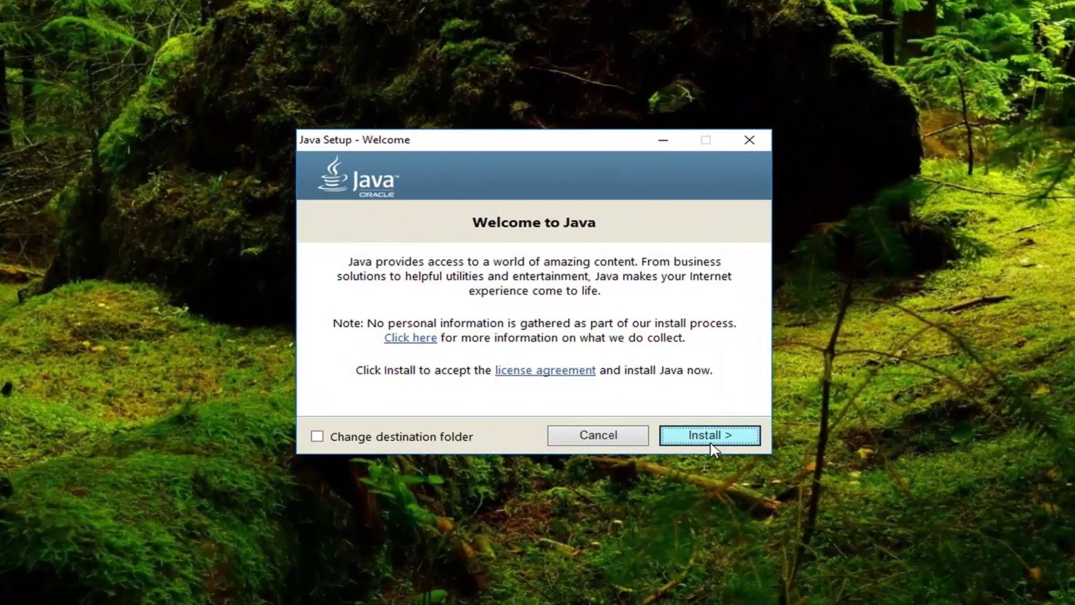
Step: Start the Java 8 Update 171 installation from the Welcome to Java dialog
{"action": "left_click", "coordinate": [706, 437]}
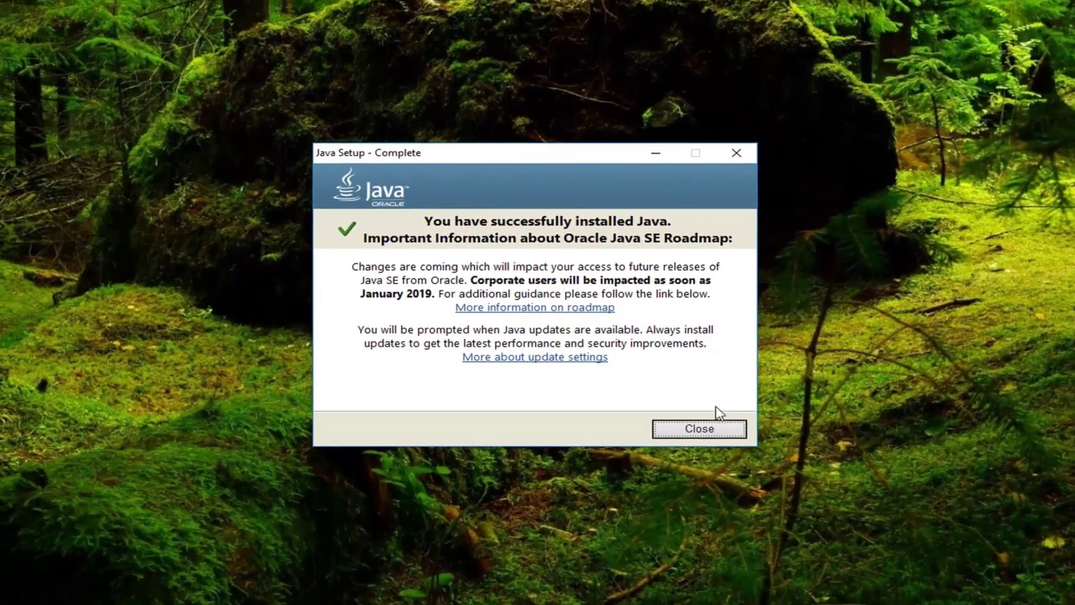
{"action": "left_click", "coordinate": [699, 428]}
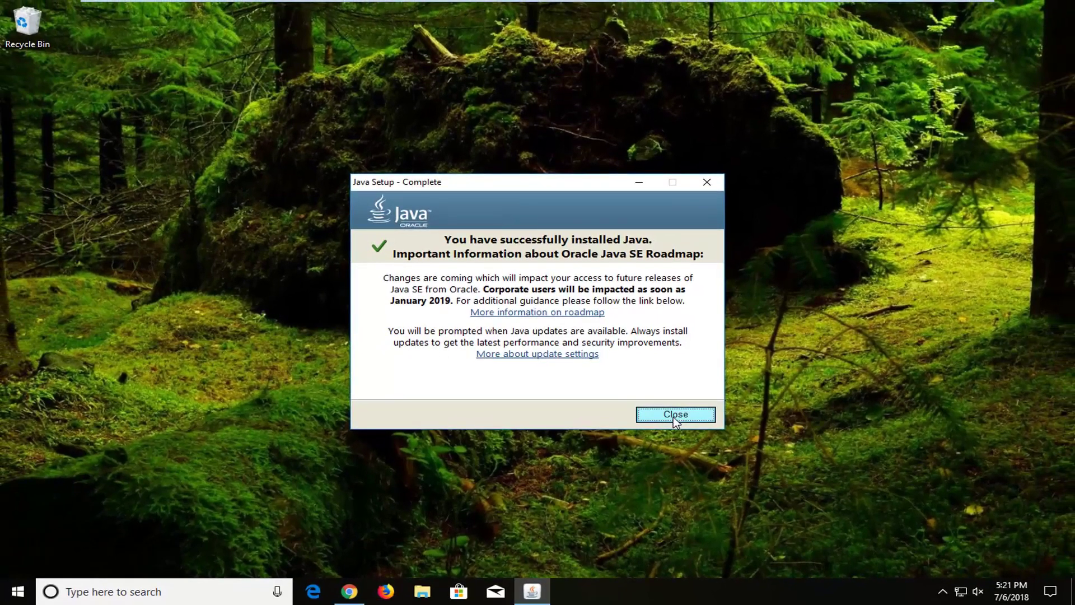
Step: Dismiss the Java Setup - Complete dialog
{"action": "left_click", "coordinate": [673, 418]}
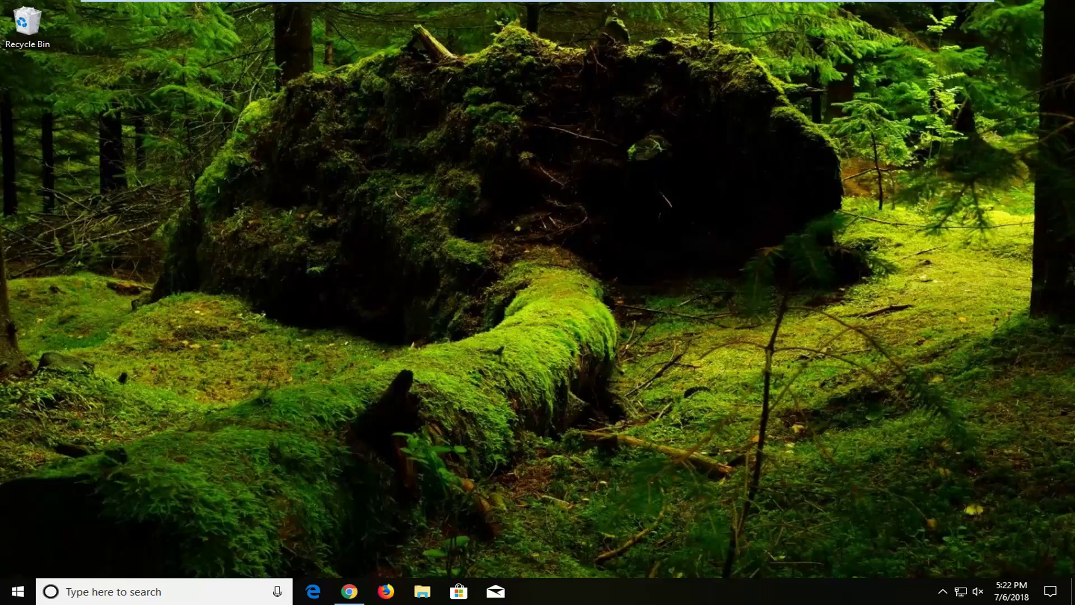